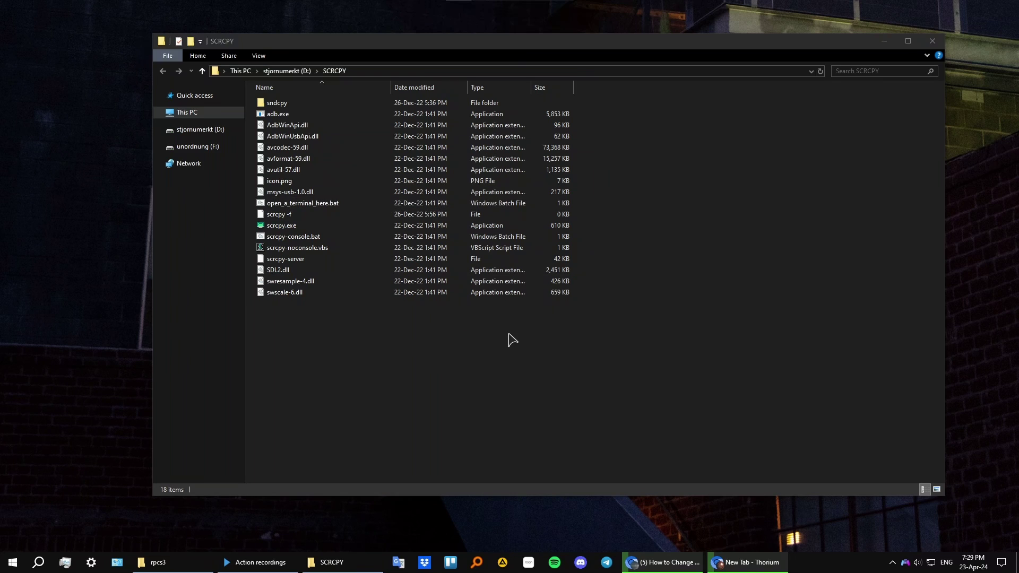
Step: Create a new text document in SCRCPY and rename it to 'screen resolution.bat', accepting the extension change
right_click(512, 340)
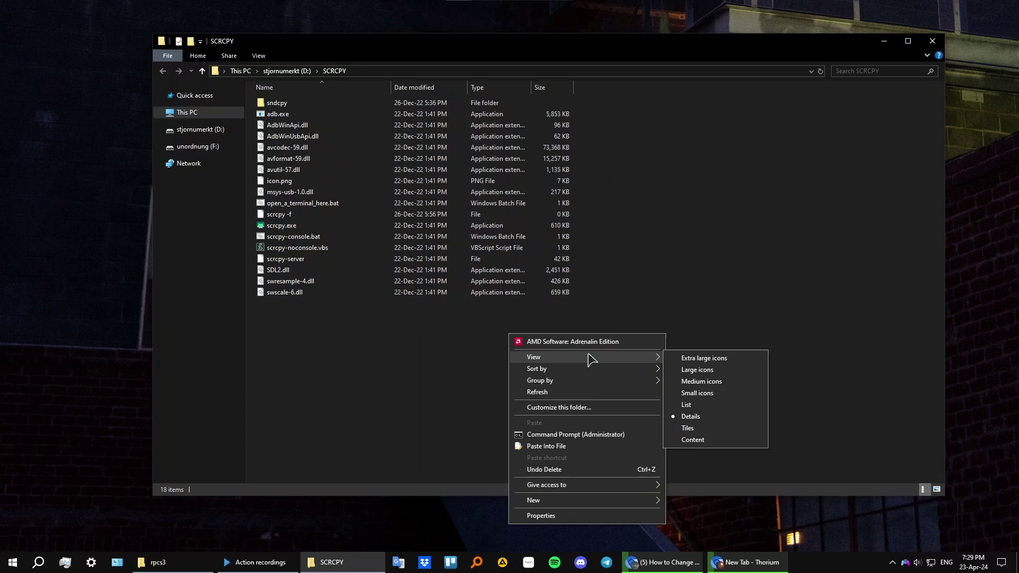
mouse_move(557, 500)
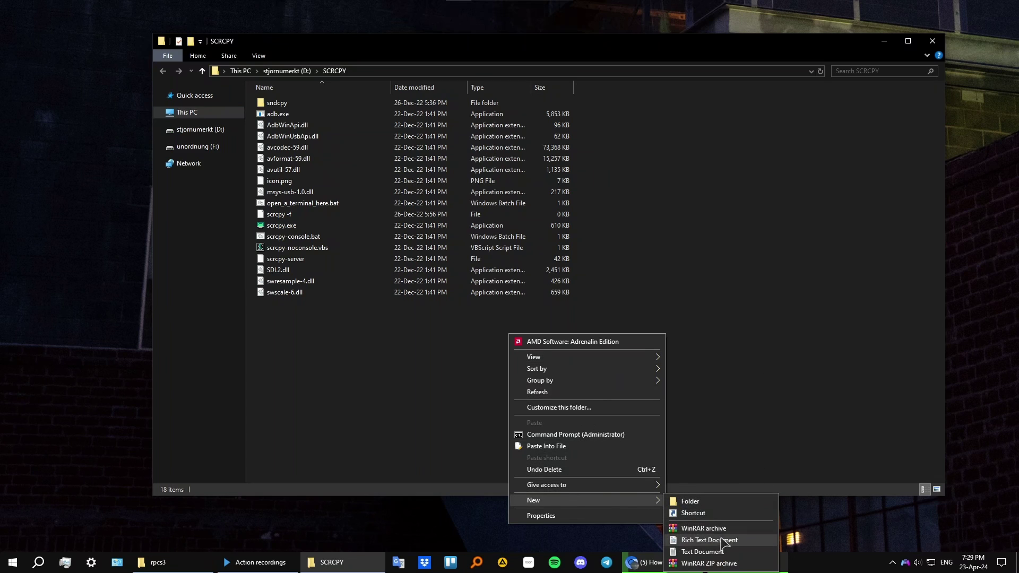
left_click(704, 552)
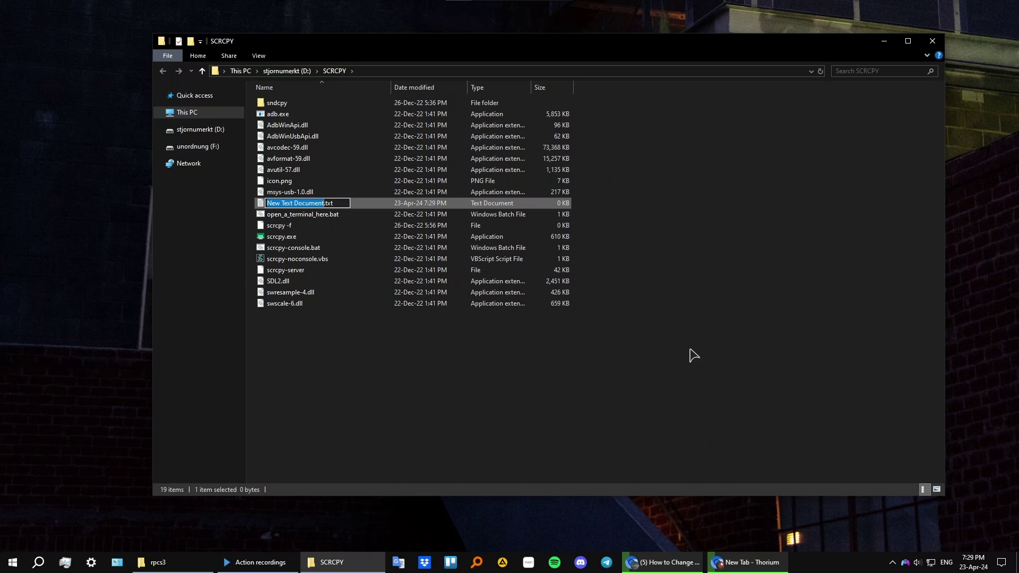
type("screen resolution")
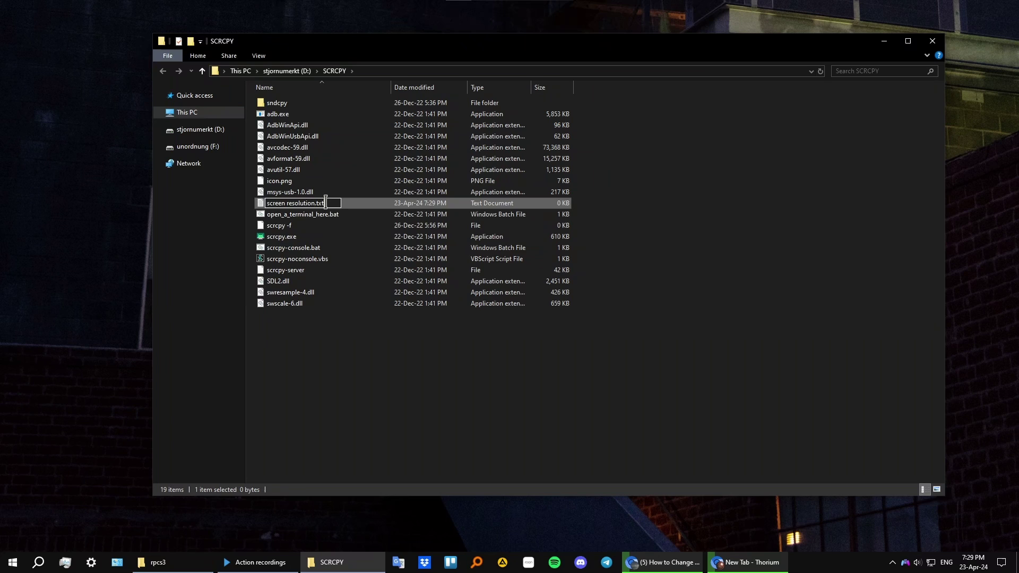
key("BackSpace")
key("BackSpace")
key("BackSpace")
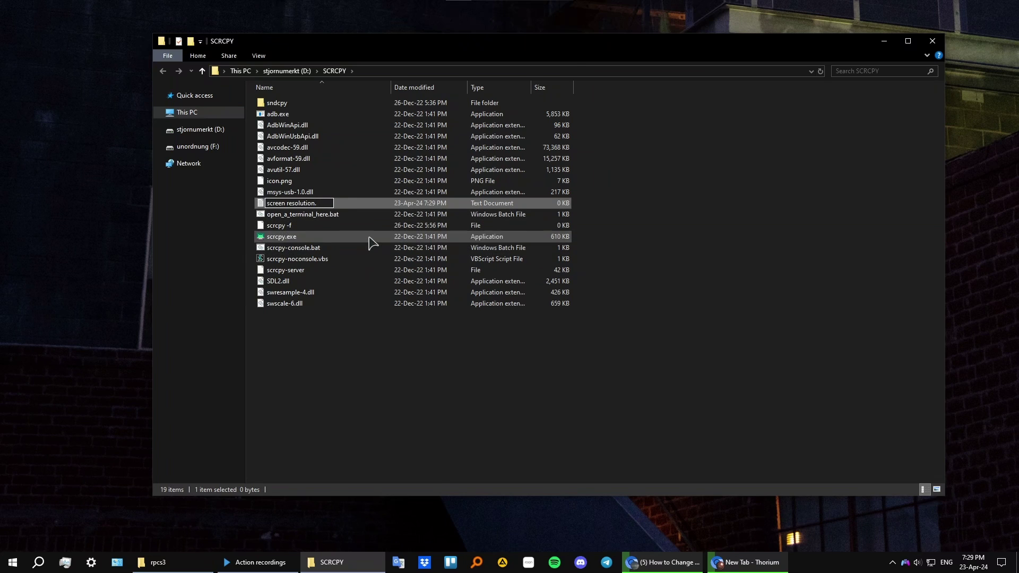
type("bat")
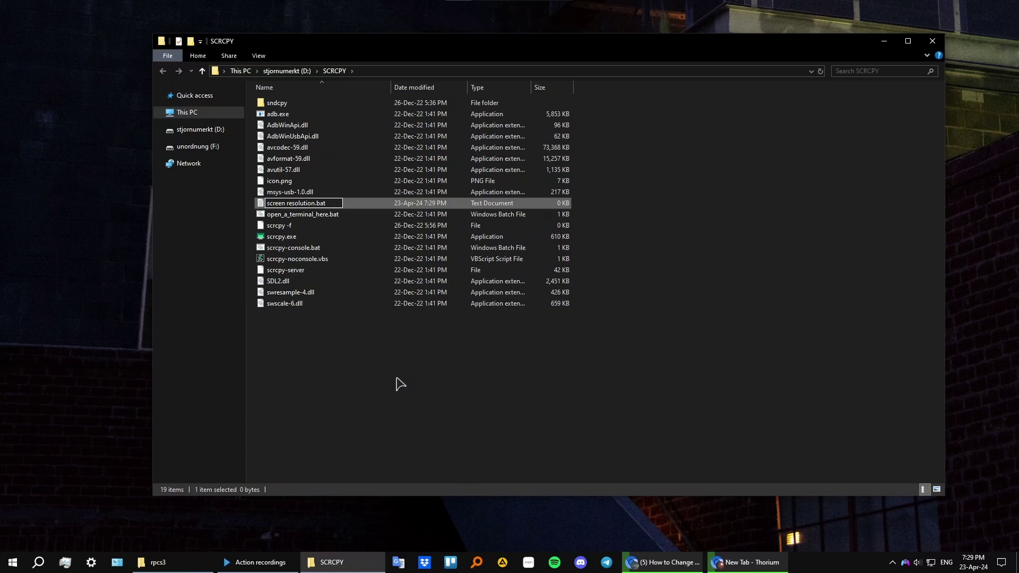
key("Return")
left_click(563, 287)
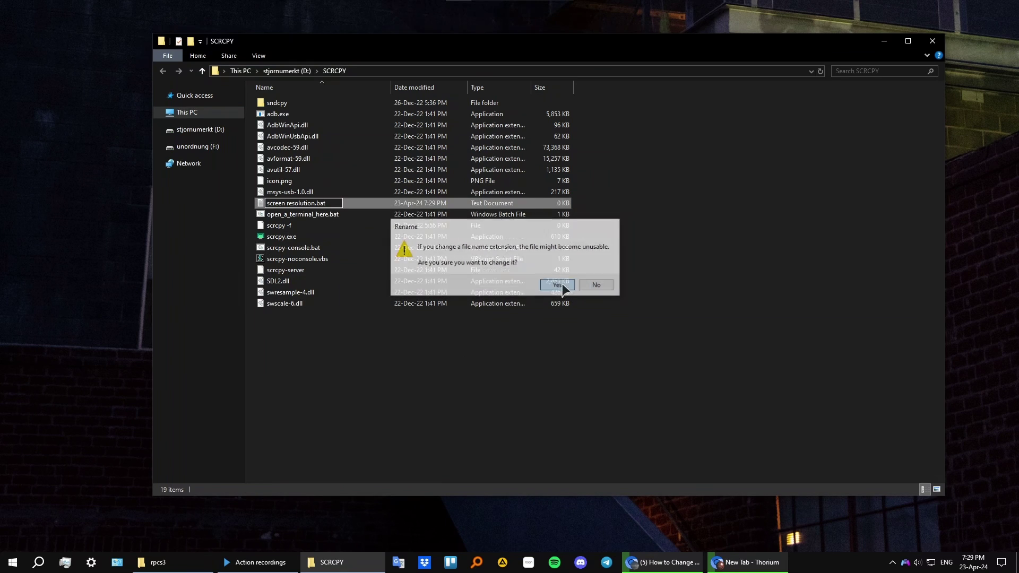
Step: Open screen resolution.bat in Notepad for editing
right_click(334, 271)
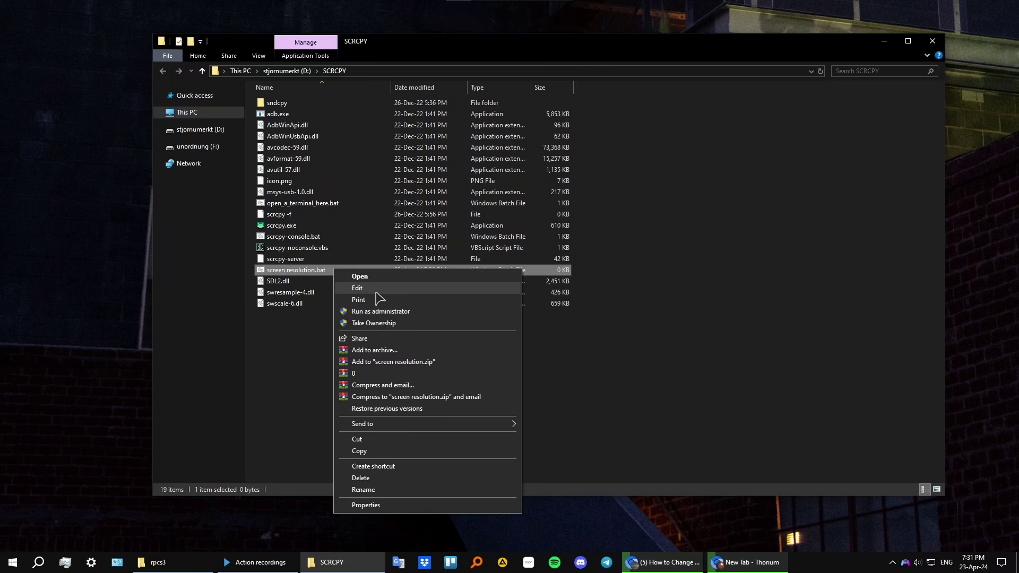
left_click(379, 288)
left_click_drag(409, 110, 525, 155)
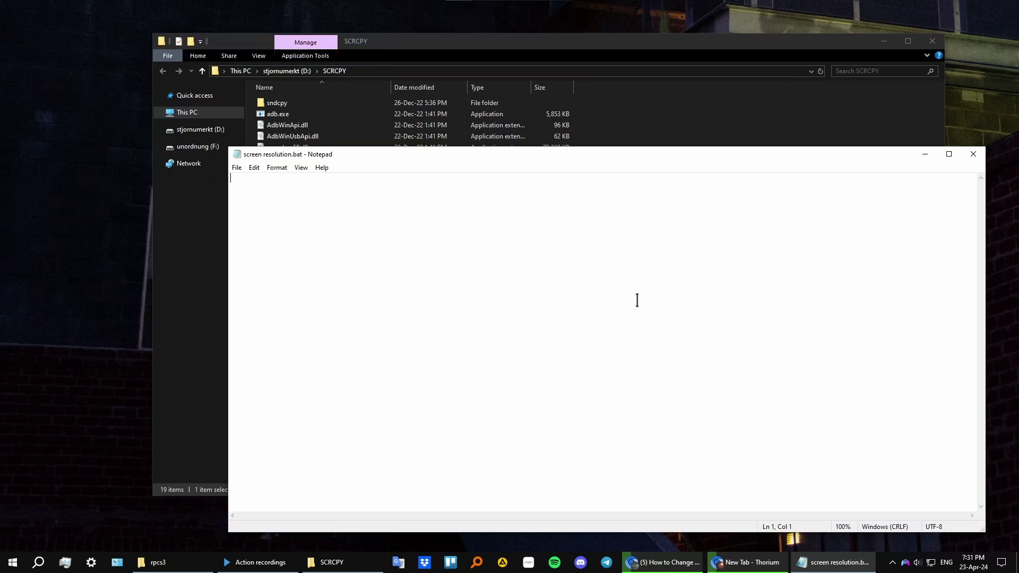
Step: Paste the command and correct it to 'scrcpy --max-size=1024'
type("scrcpy --max size=1024")
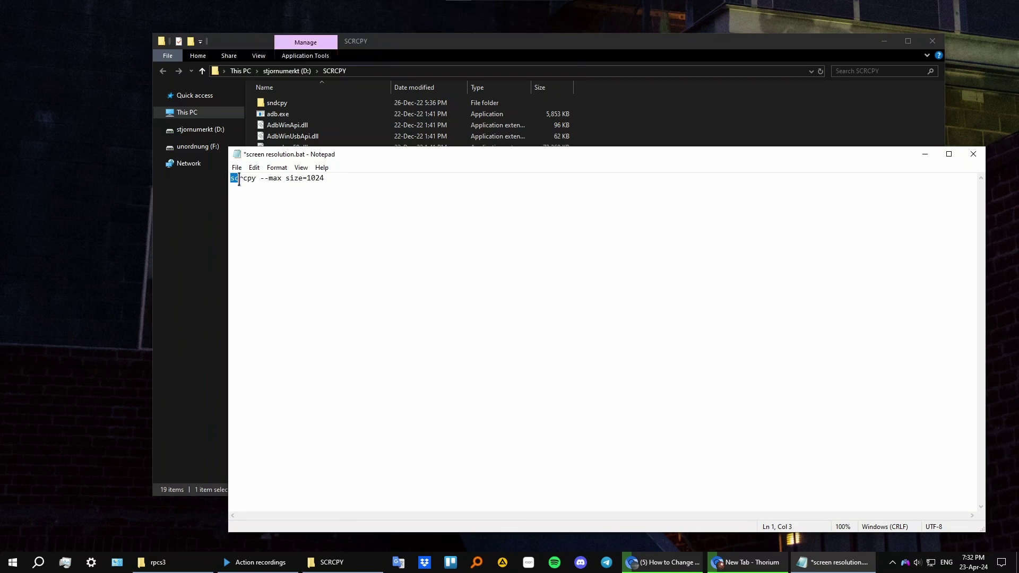
left_click_drag(231, 180, 300, 183)
left_click(268, 178)
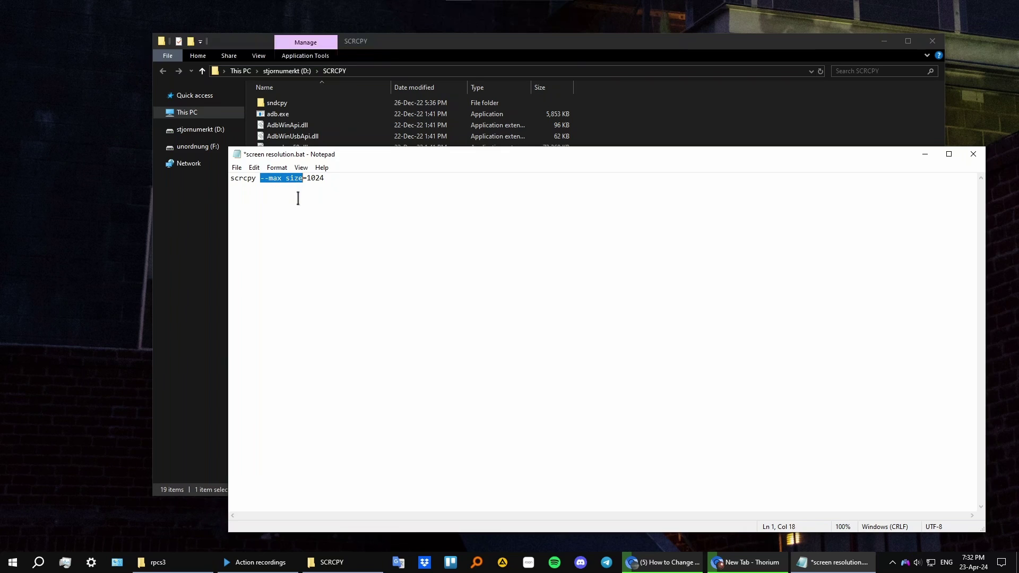
type("--max-")
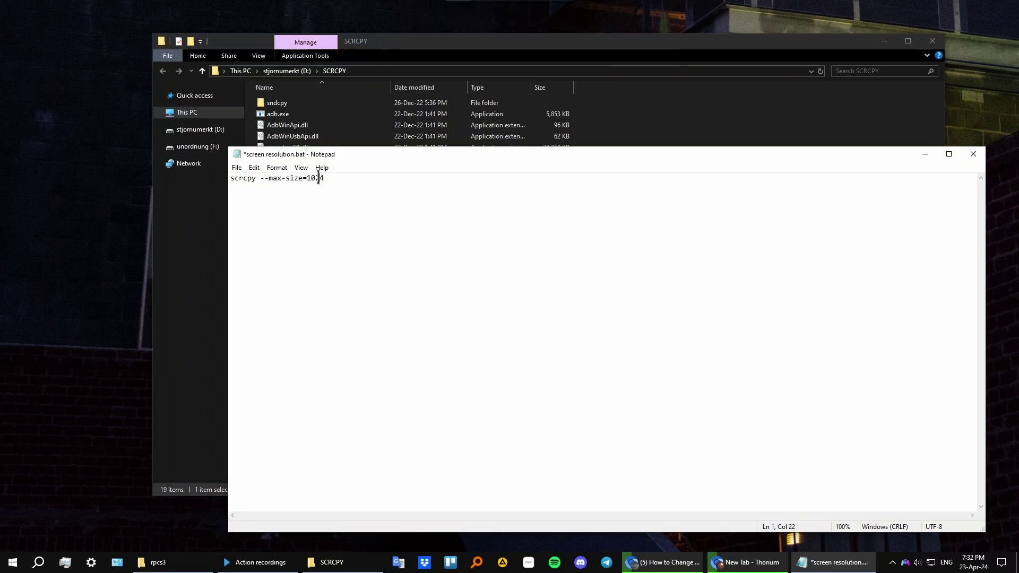
left_click_drag(330, 179, 310, 183)
left_click(323, 185)
Step: Save the batch file and close Notepad
left_click(237, 167)
left_click(277, 214)
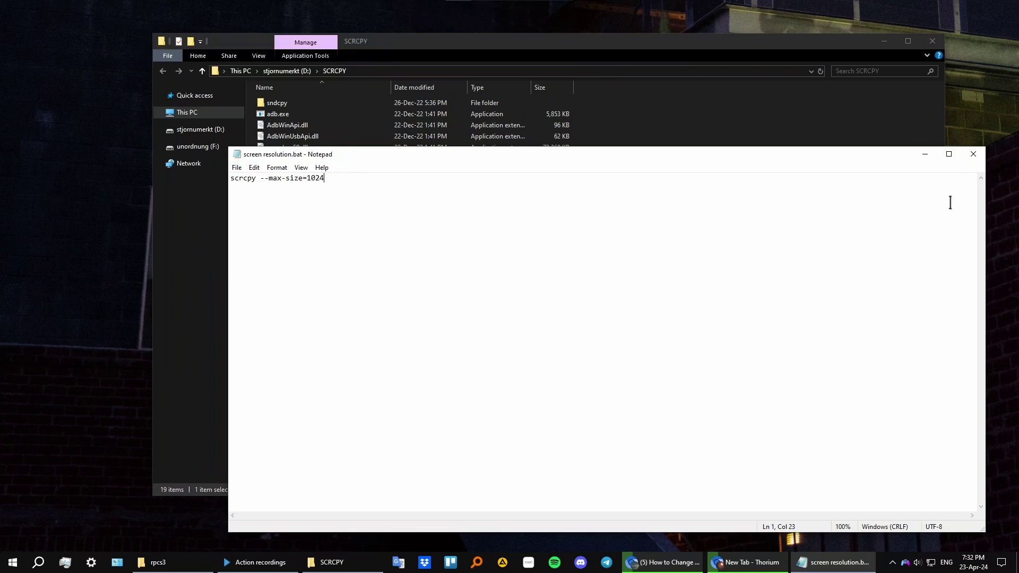
left_click(974, 153)
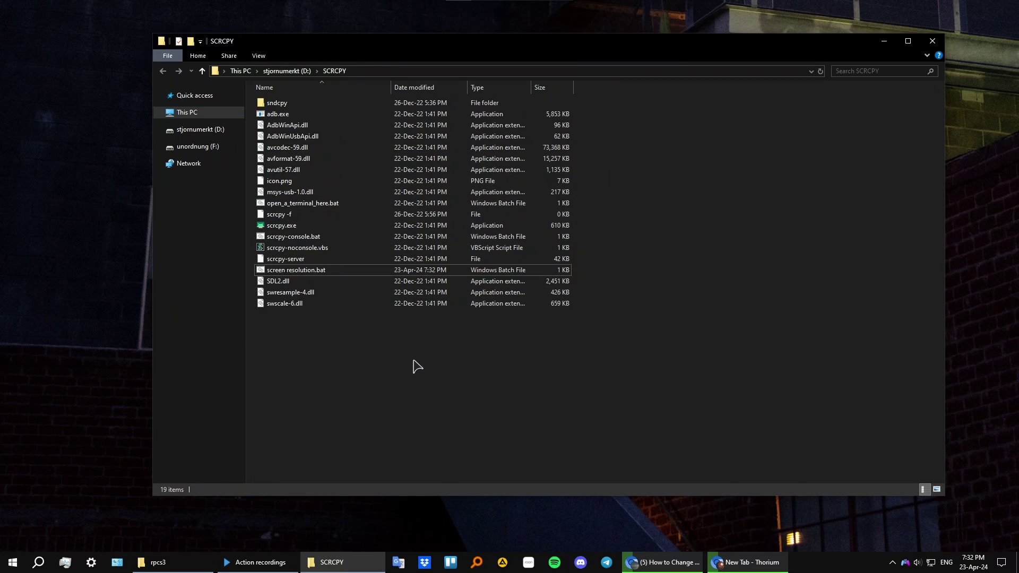
Step: Select screen resolution.bat in the SCRCPY folder's file list
left_click(305, 272)
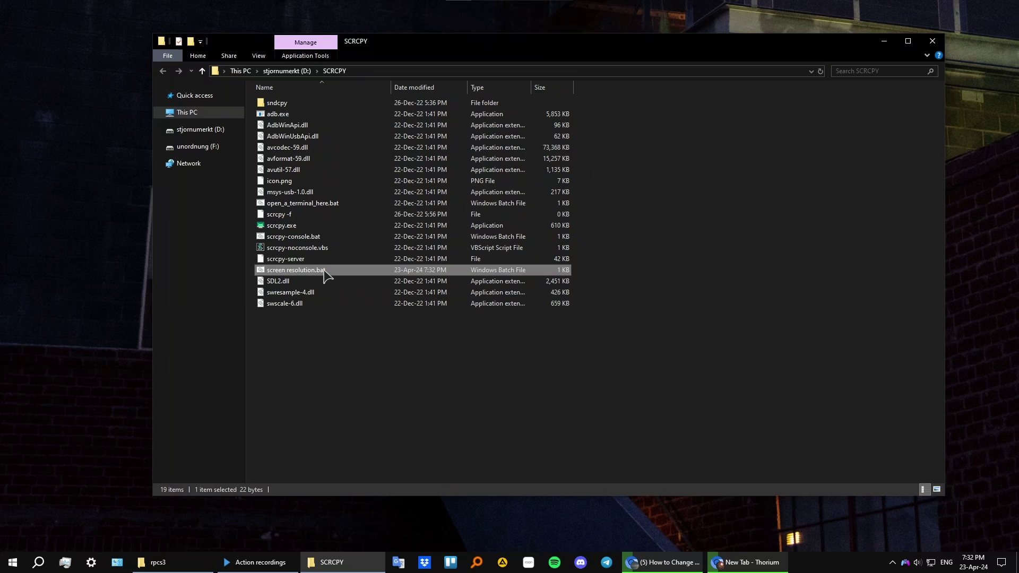
Step: Run screen resolution.bat and highlight the console's reported 448x1024 initial texture
double_click(363, 273)
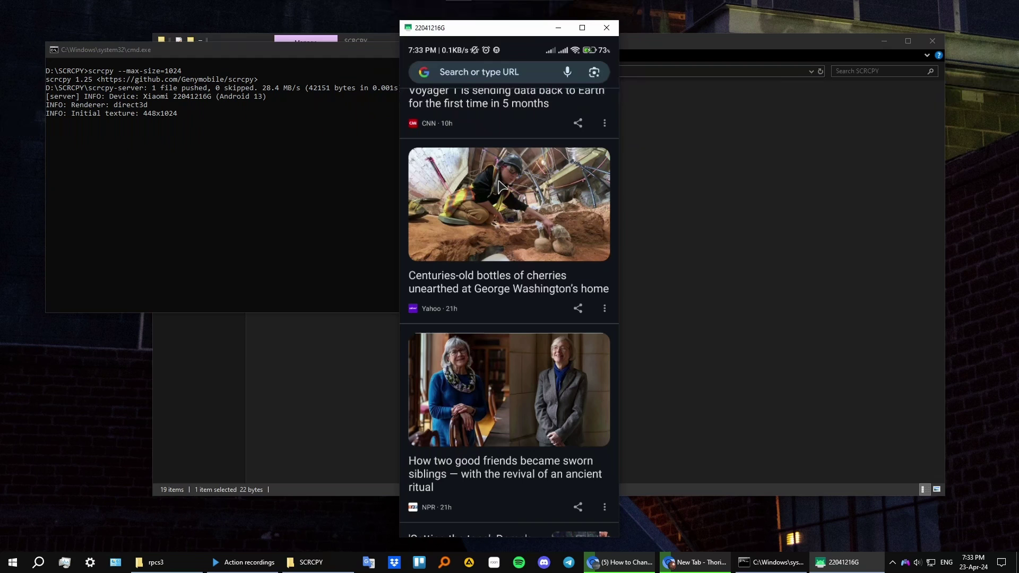
left_click_drag(527, 34, 530, 25)
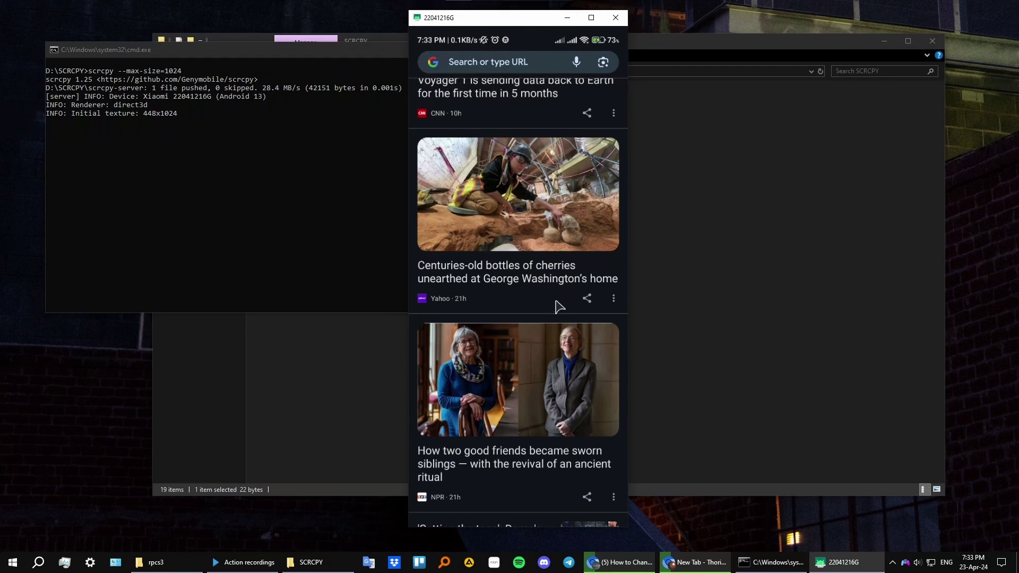
scroll(519, 257, "down", 2)
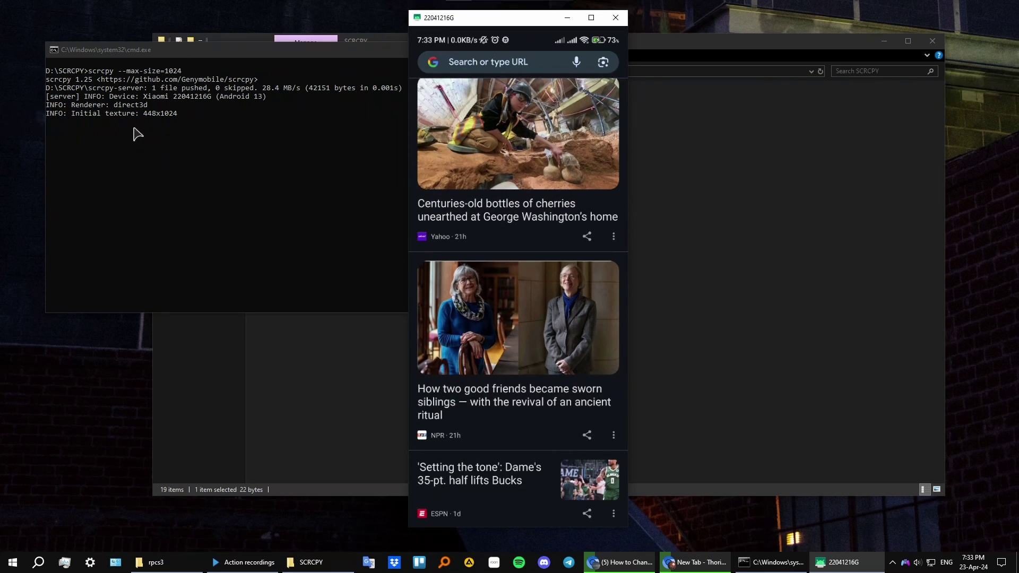
left_click(95, 126)
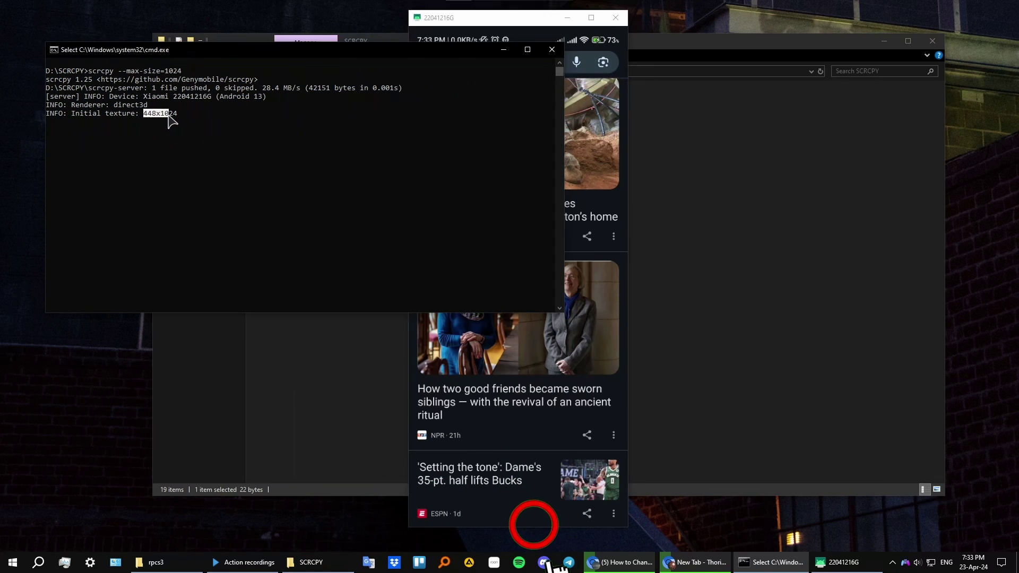
left_click_drag(144, 114, 178, 114)
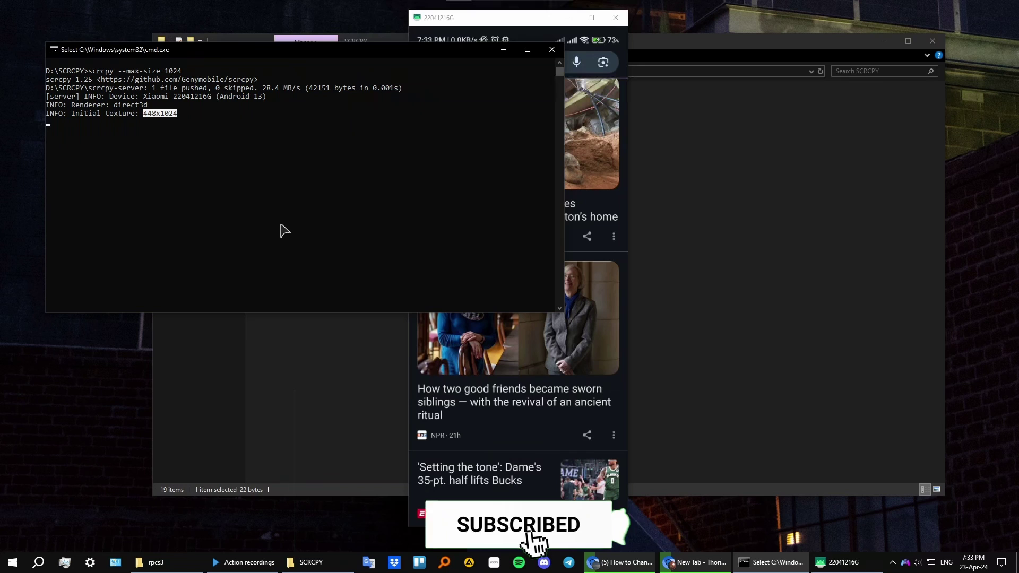